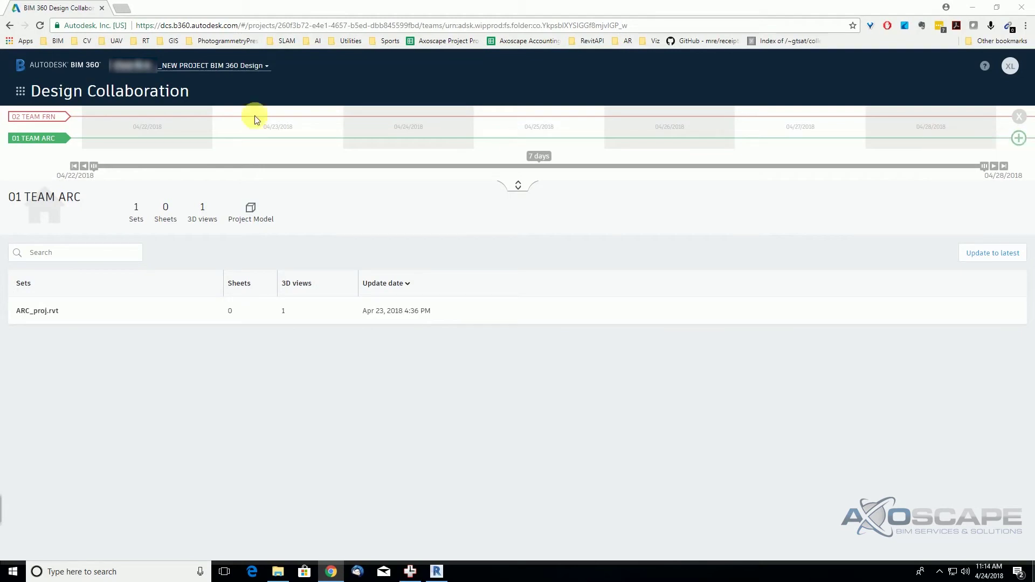
Dismiss the module list and close the editor to view the empty 01 TEAM ARC (1) package summary
{"action": "left_click", "coordinate": [106, 93]}
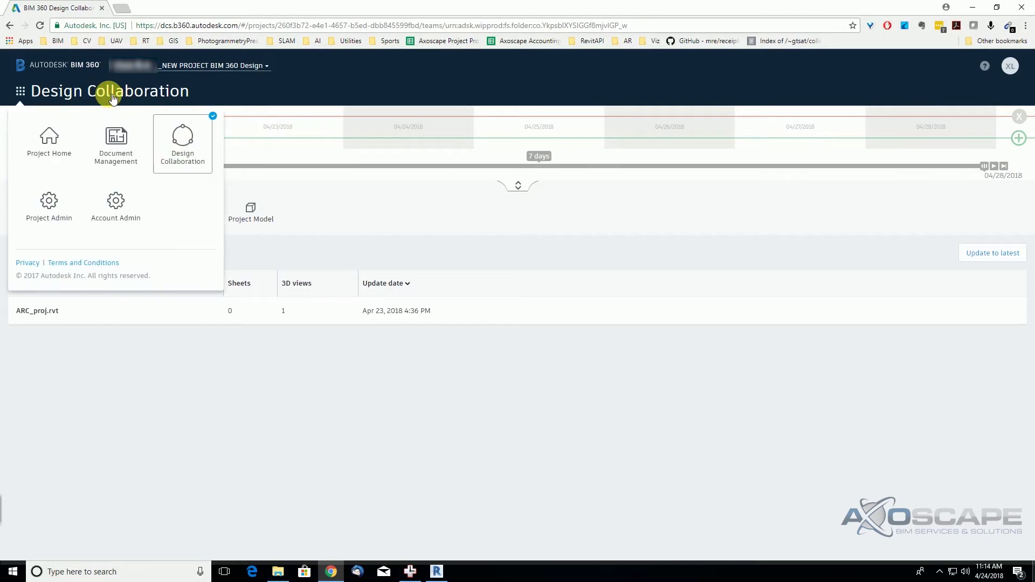
{"action": "left_click", "coordinate": [696, 418]}
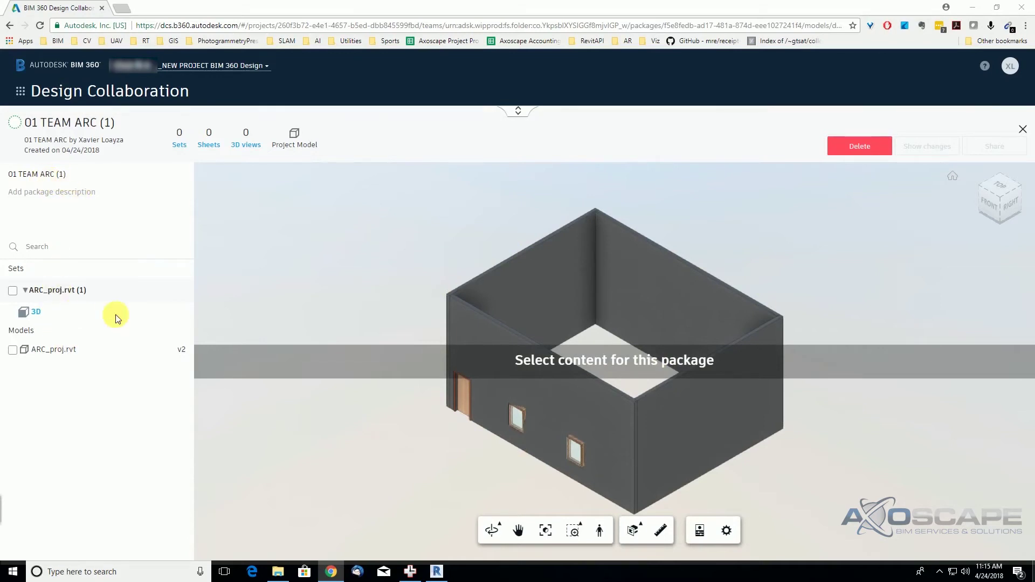
{"action": "left_click", "coordinate": [1023, 130]}
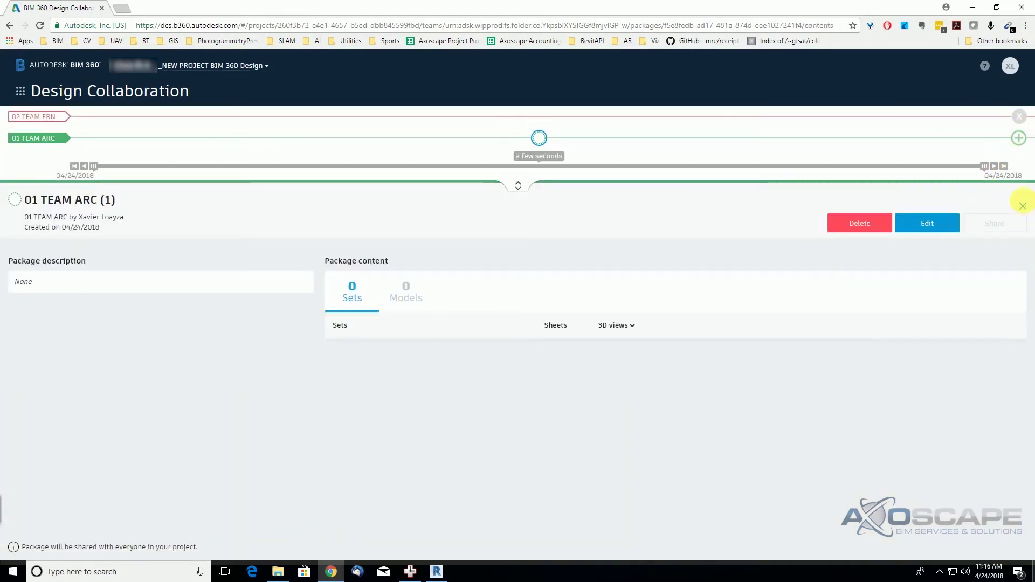
Return to the 01 TEAM ARC sets and run Update to latest, which finds no newer sets
{"action": "left_click", "coordinate": [1022, 206]}
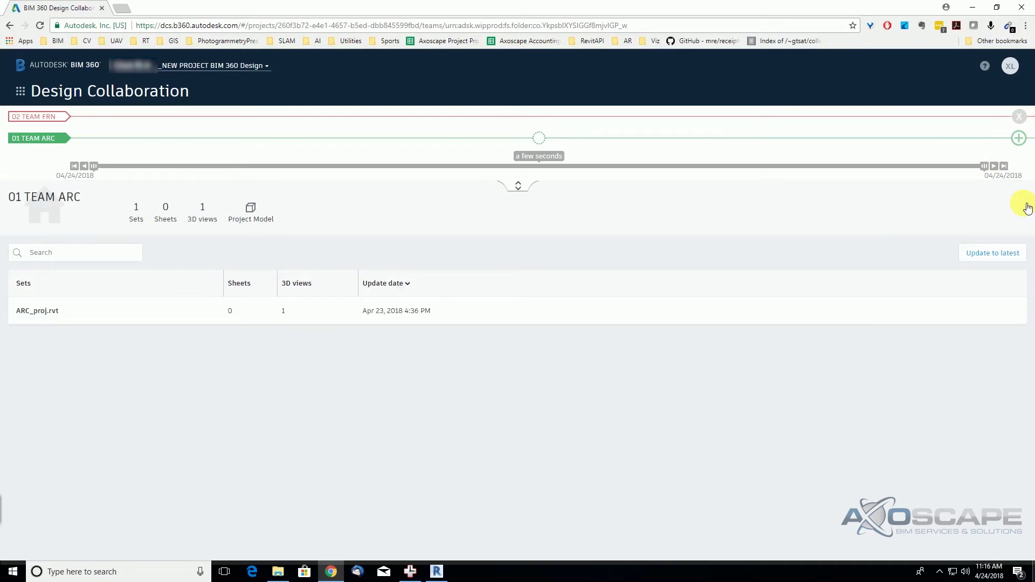
{"action": "left_click", "coordinate": [1007, 261]}
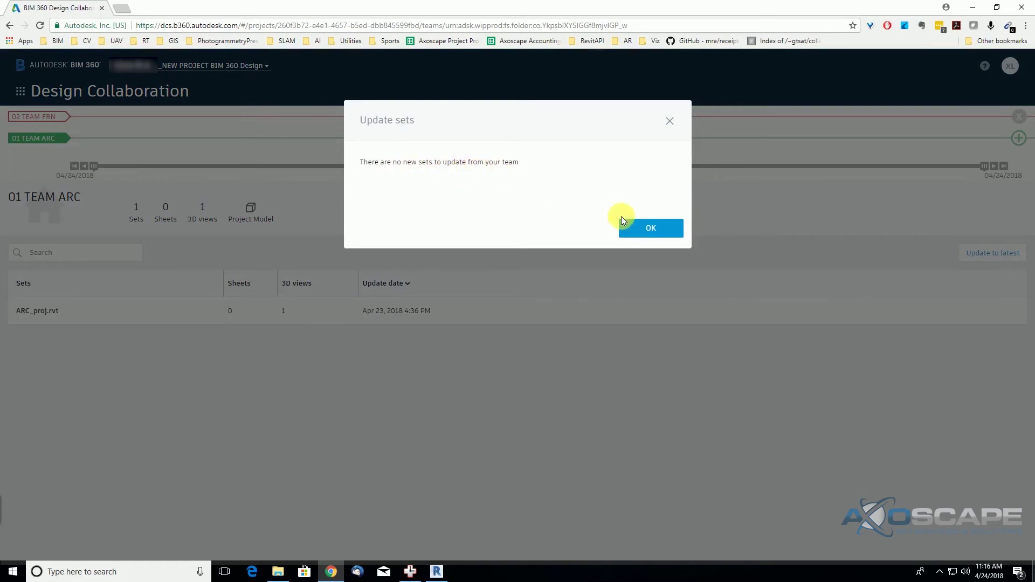
{"action": "left_click", "coordinate": [658, 227]}
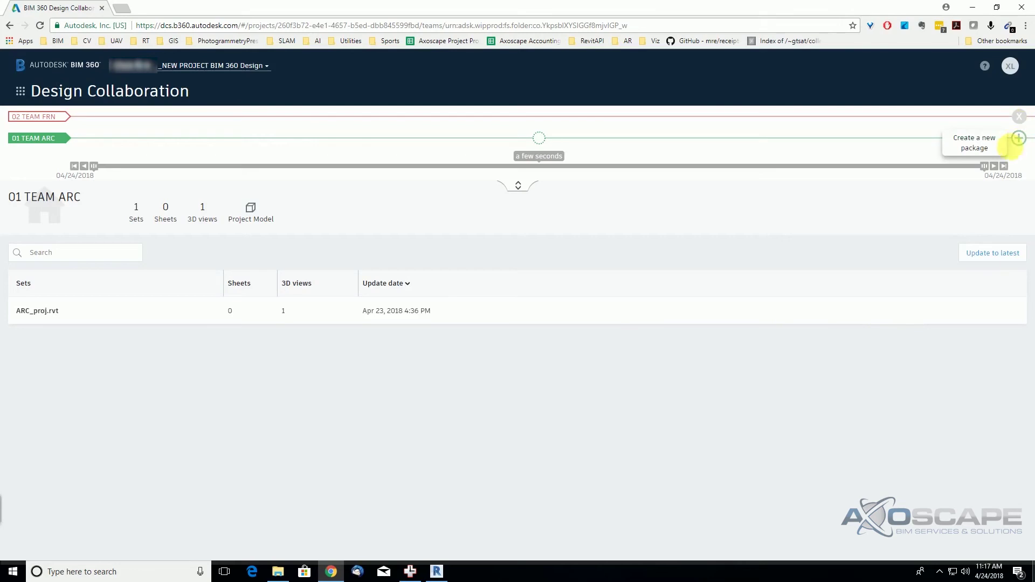
Create a new team package and retype the number in its name
{"action": "left_click", "coordinate": [1020, 139]}
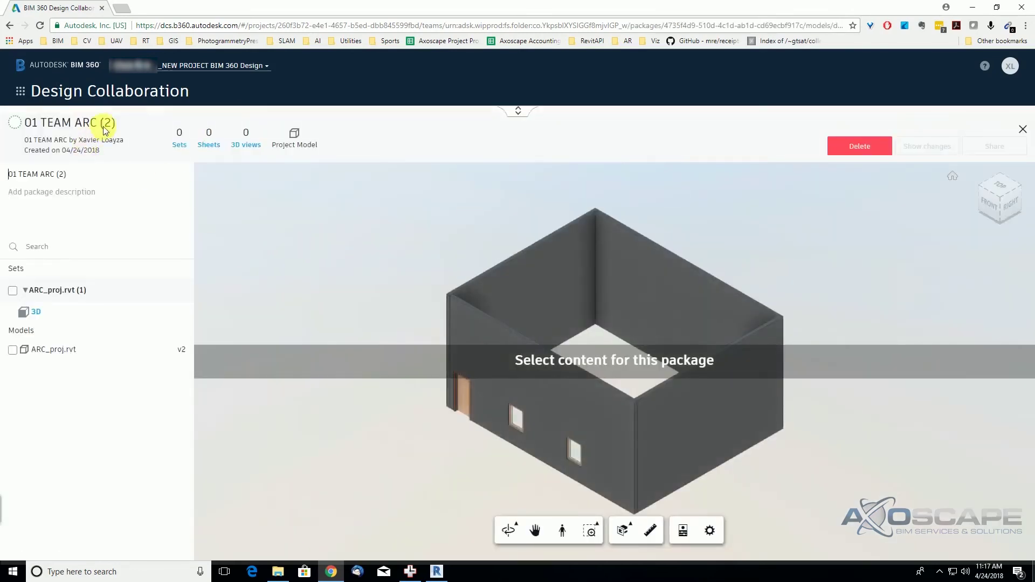
{"action": "left_click", "coordinate": [58, 174]}
{"action": "double_click", "coordinate": [61, 174]}
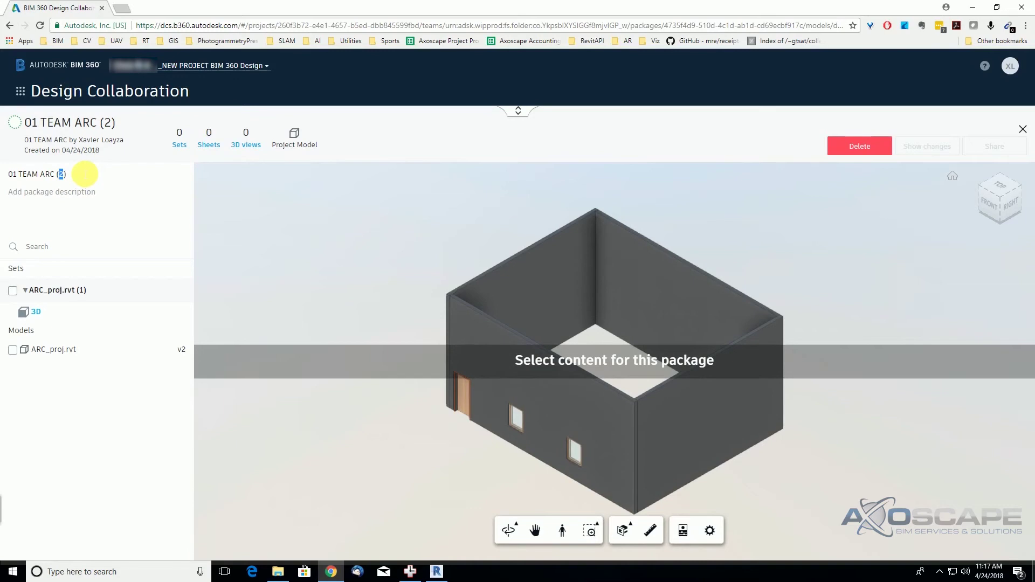
{"action": "type", "text": "1117"}
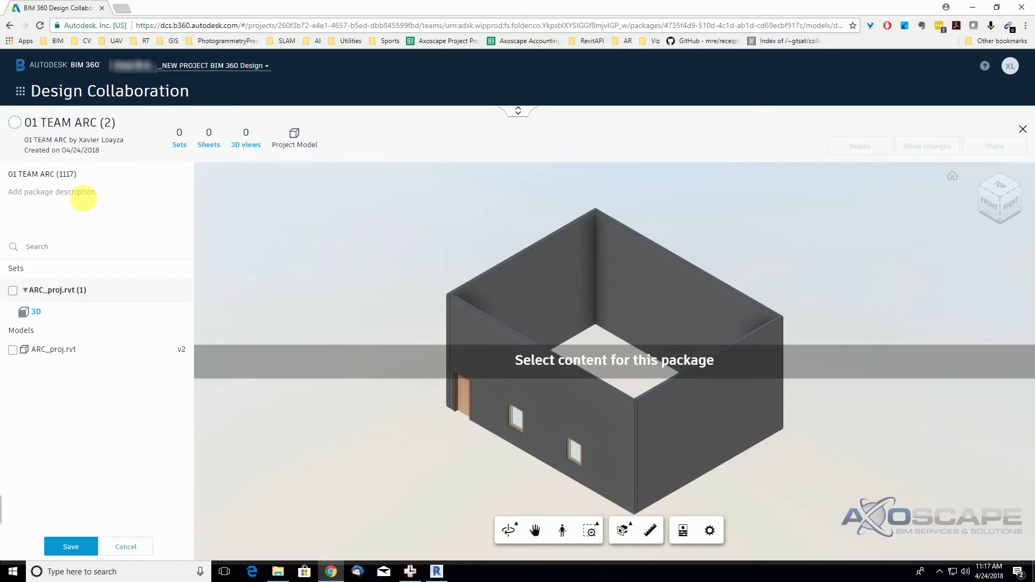
Include the ARC_proj.rvt set in package 01 TEAM ARC (2)
{"action": "left_click", "coordinate": [13, 291]}
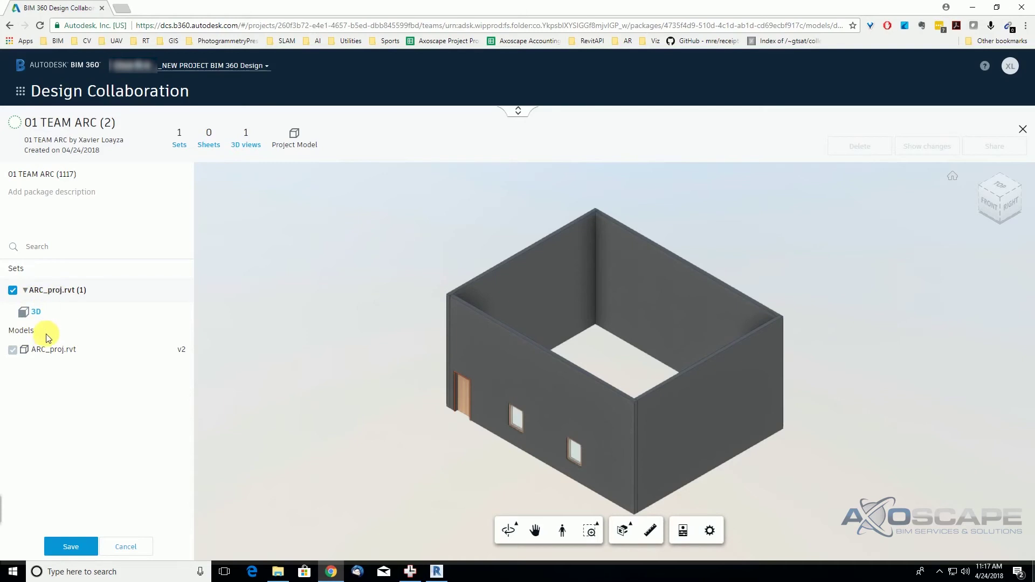
{"action": "left_click_drag", "start_coordinate": [23, 269], "coordinate": [14, 269]}
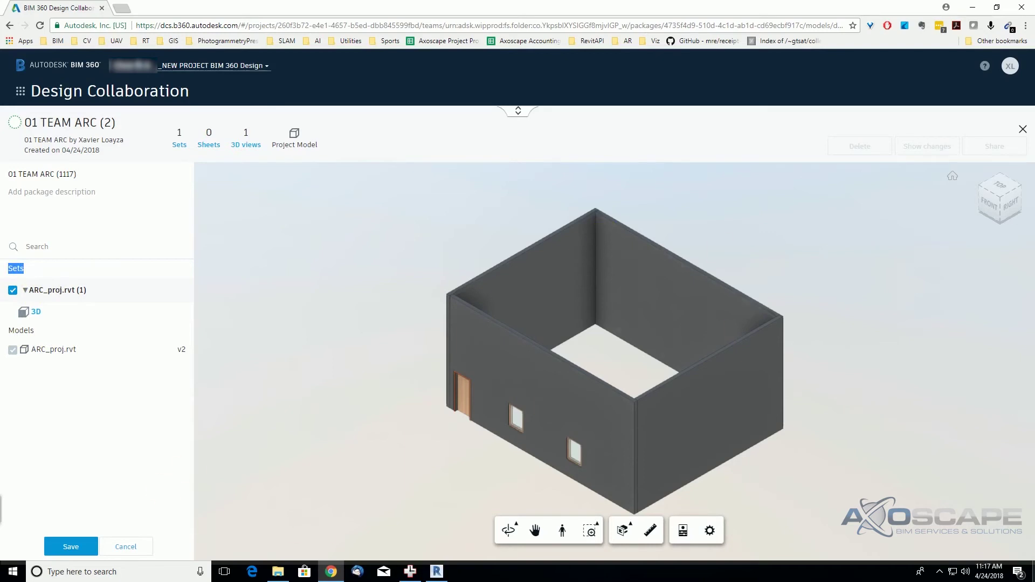
{"action": "key", "text": "alt+Tab"}
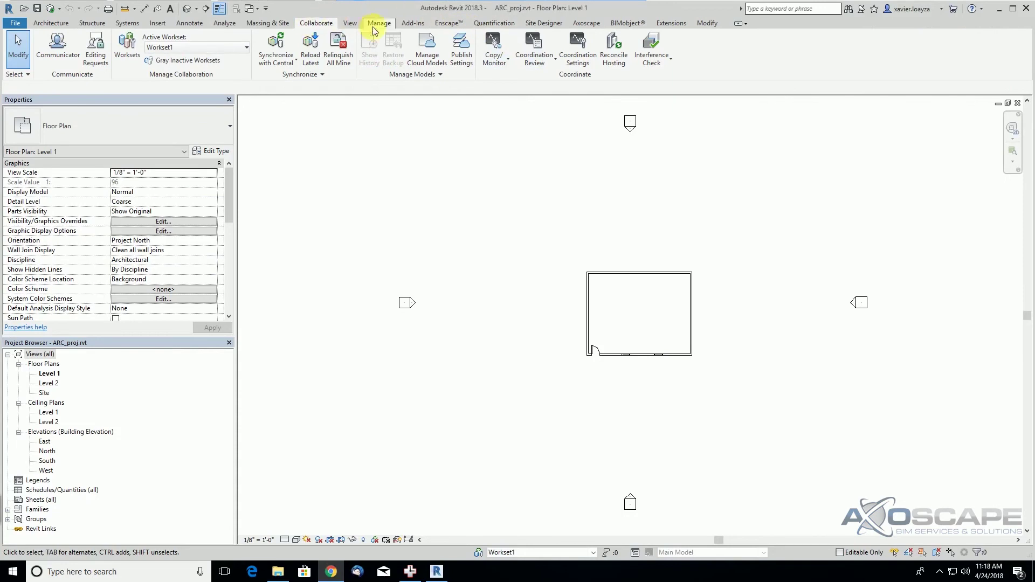
Save Set 1 publish settings with Floor Plan: Level 1 and Elevation: South, removing Elevation: East
{"action": "left_click", "coordinate": [462, 43]}
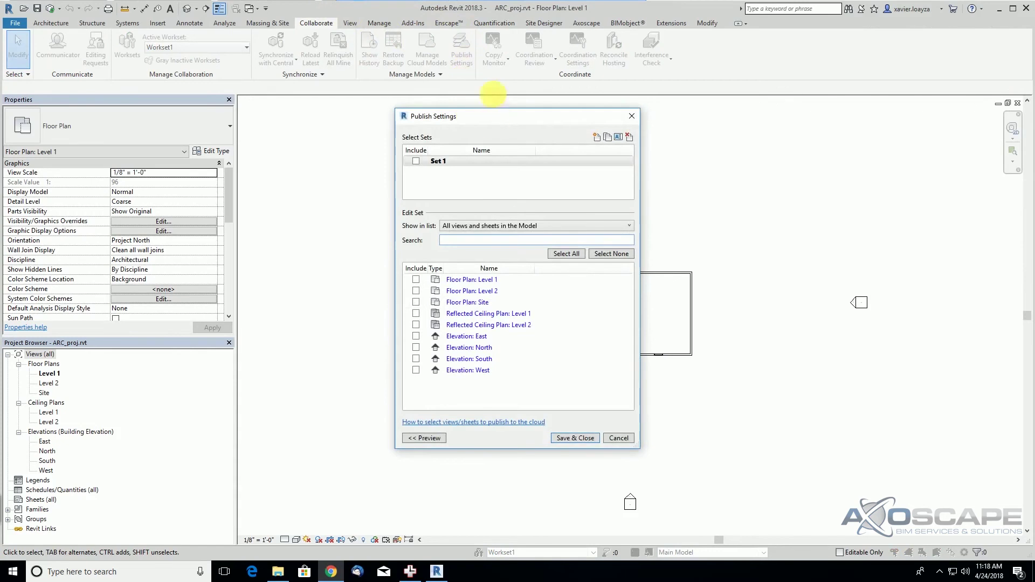
{"action": "left_click", "coordinate": [416, 161]}
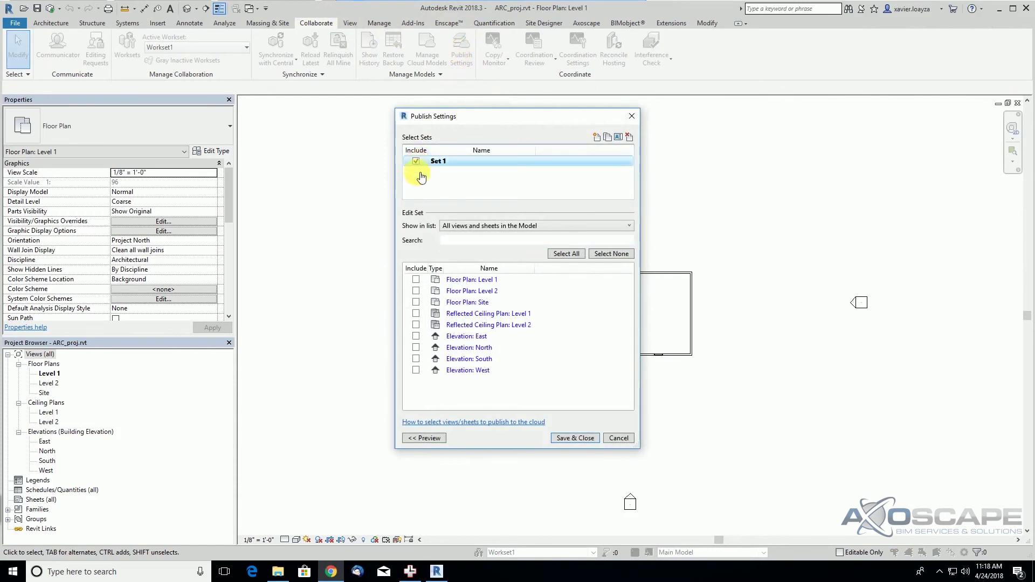
{"action": "left_click", "coordinate": [420, 281]}
{"action": "left_click", "coordinate": [418, 281]}
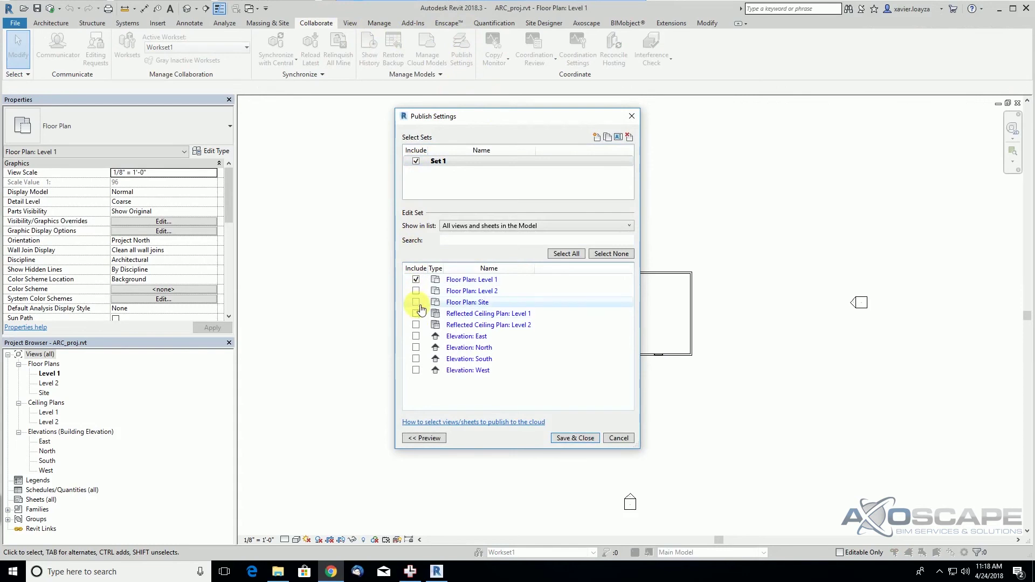
{"action": "left_click", "coordinate": [420, 341]}
{"action": "left_click", "coordinate": [415, 359]}
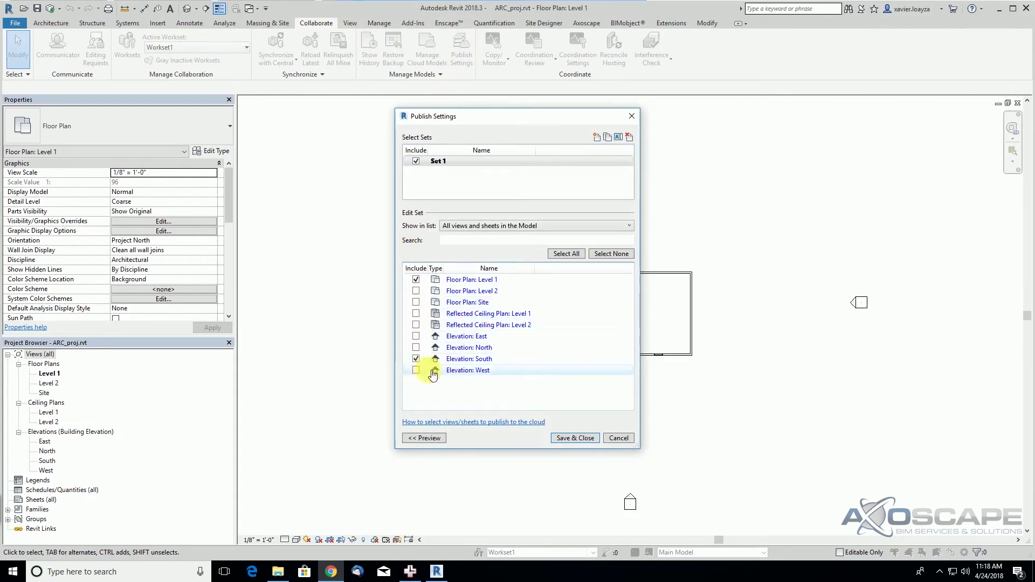
{"action": "left_click", "coordinate": [570, 443]}
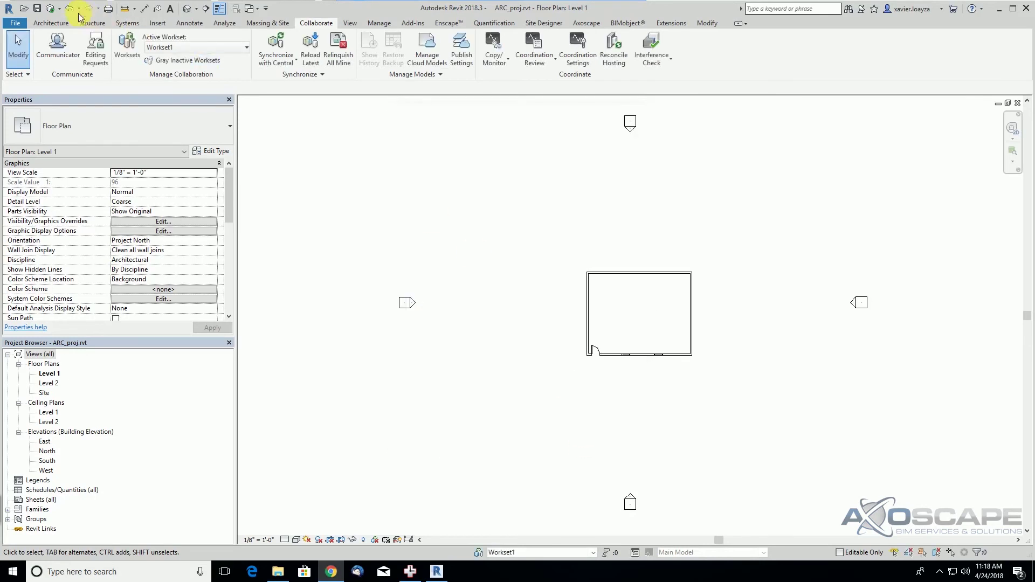
{"action": "left_click", "coordinate": [60, 16]}
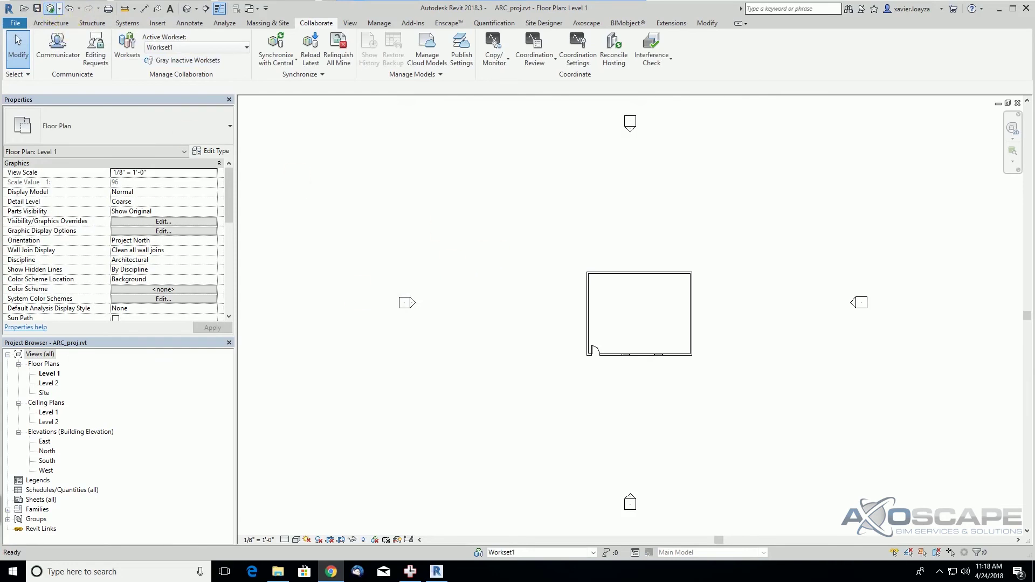
Synchronize with central, view sheet A101, and confirm Set 1's contents in Publish Settings
{"action": "left_click", "coordinate": [553, 404]}
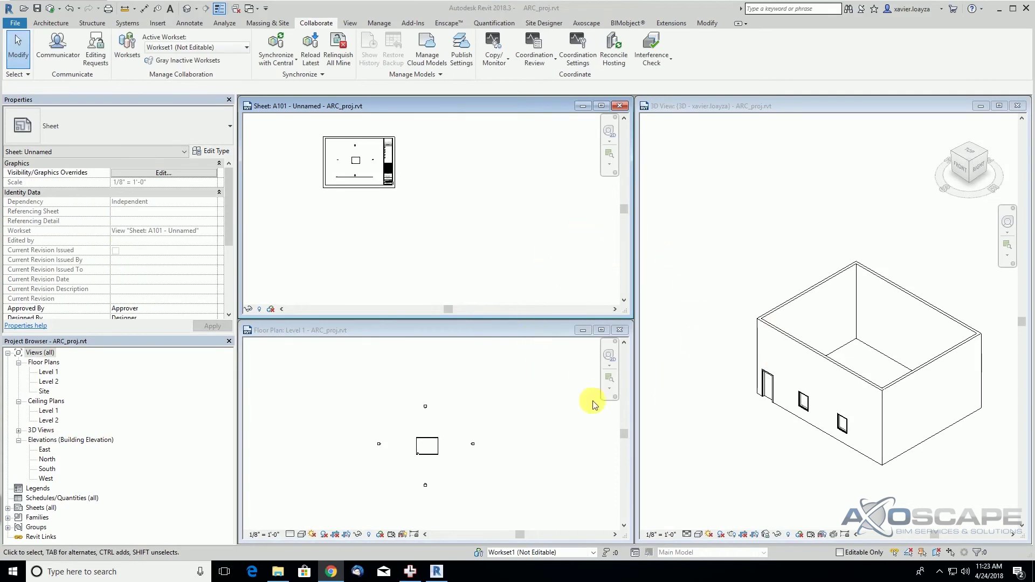
{"action": "middle_click_drag", "start_coordinate": [413, 207], "coordinate": [529, 254]}
{"action": "scroll", "coordinate": [503, 212], "scroll_direction": "up", "scroll_amount": 3}
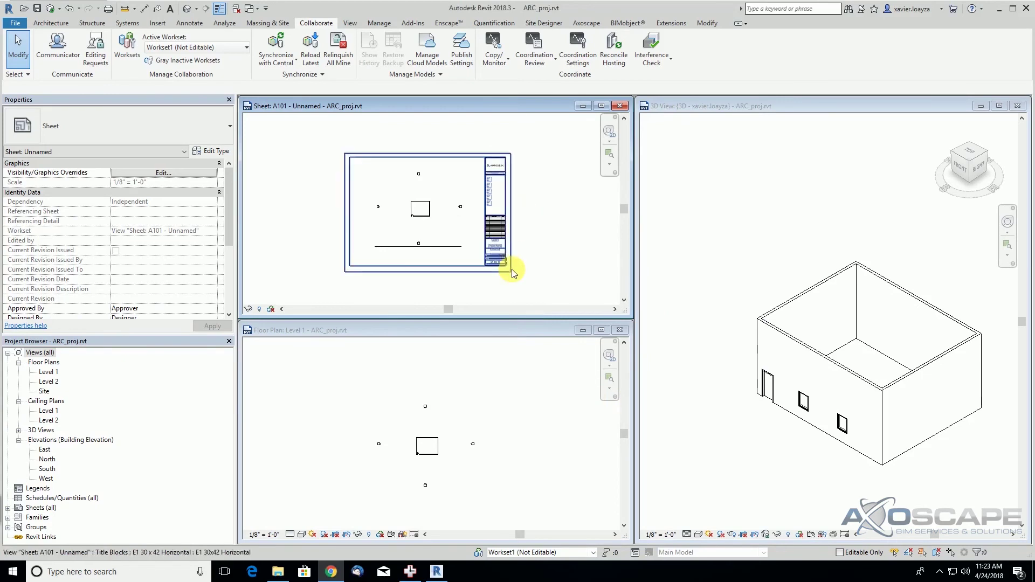
{"action": "left_click", "coordinate": [473, 56]}
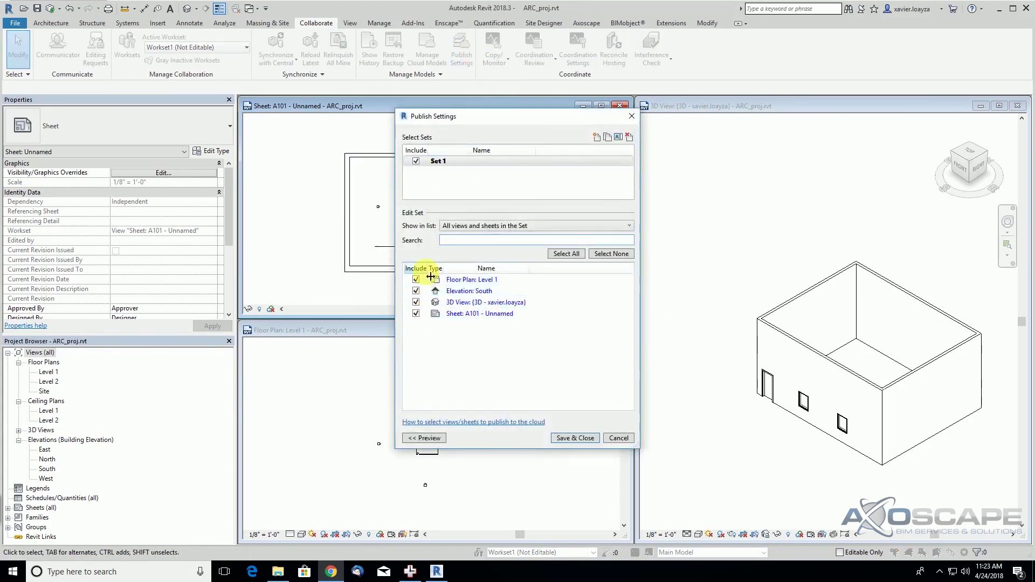
{"action": "left_click", "coordinate": [631, 115]}
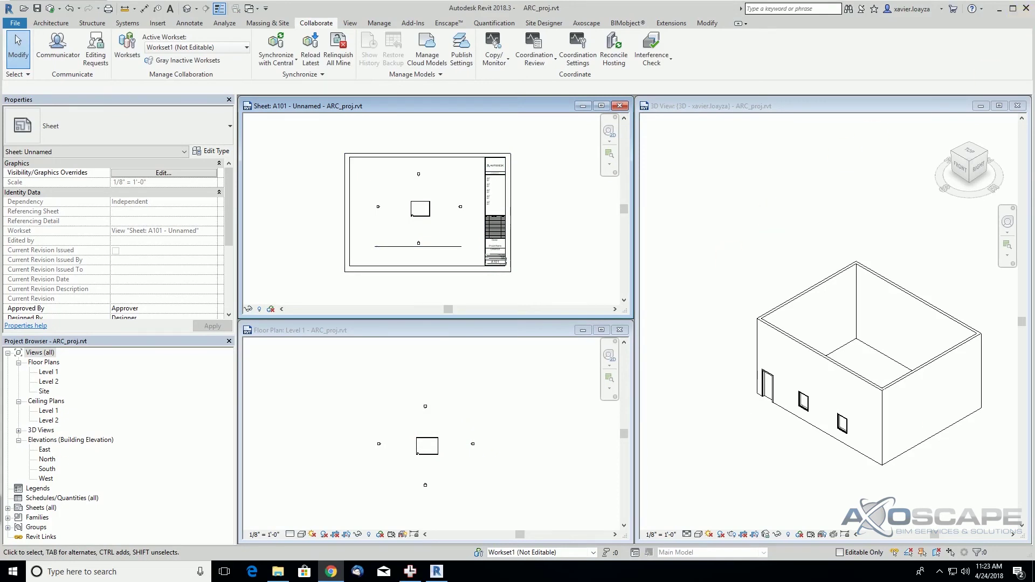
Back in BIM 360, request Update to latest for the 01 TEAM ARC sets
{"action": "key", "text": "alt+Tab"}
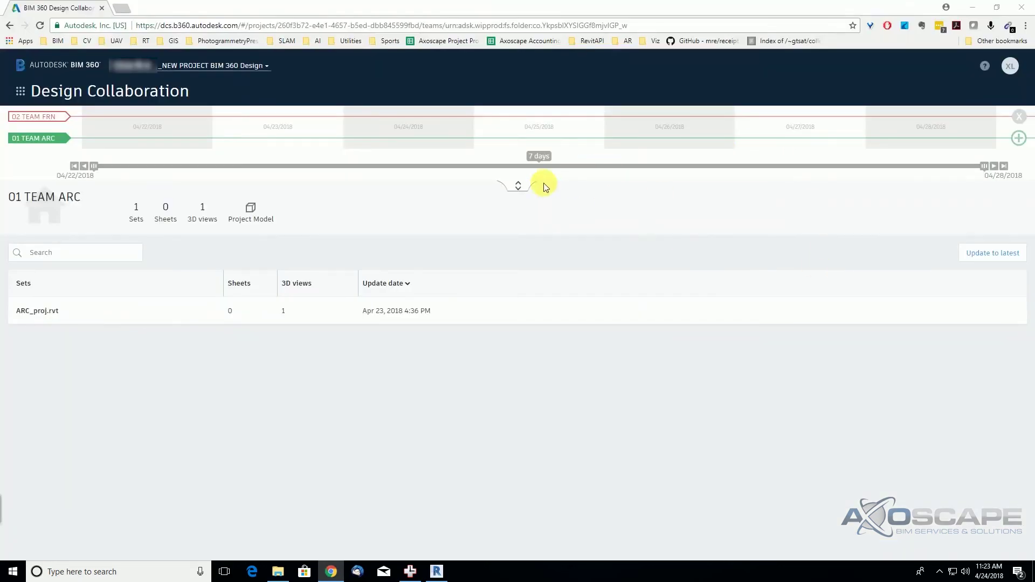
{"action": "left_click", "coordinate": [996, 253]}
{"action": "left_click", "coordinate": [1000, 263]}
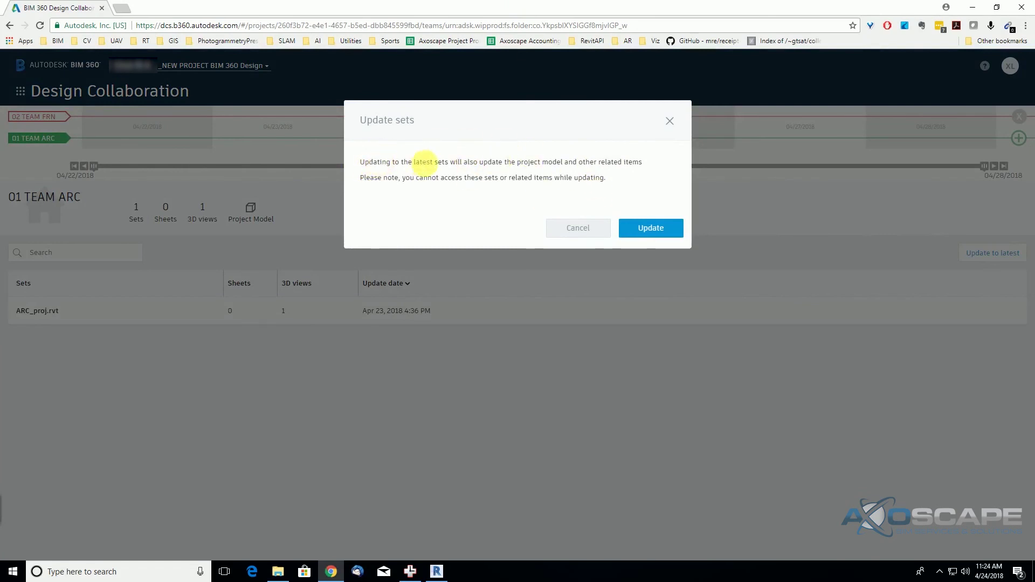
Confirm the update so Set 1, with 3 sheets and 1 3D view, replaces ARC_proj.rvt
{"action": "left_click", "coordinate": [656, 229]}
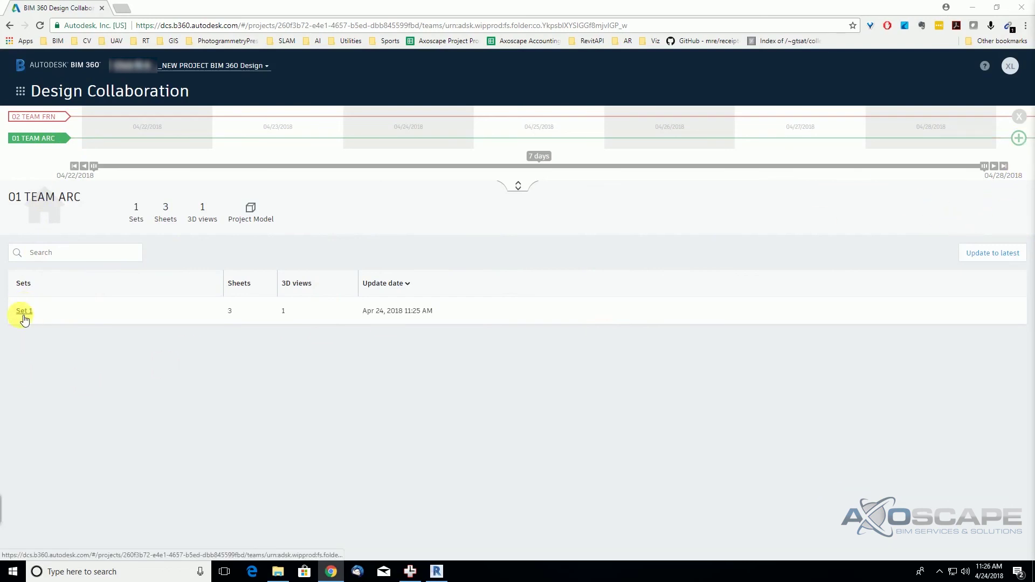
Create a new package and rename it 01 TEAM ARC (1126)
{"action": "left_click", "coordinate": [1021, 142]}
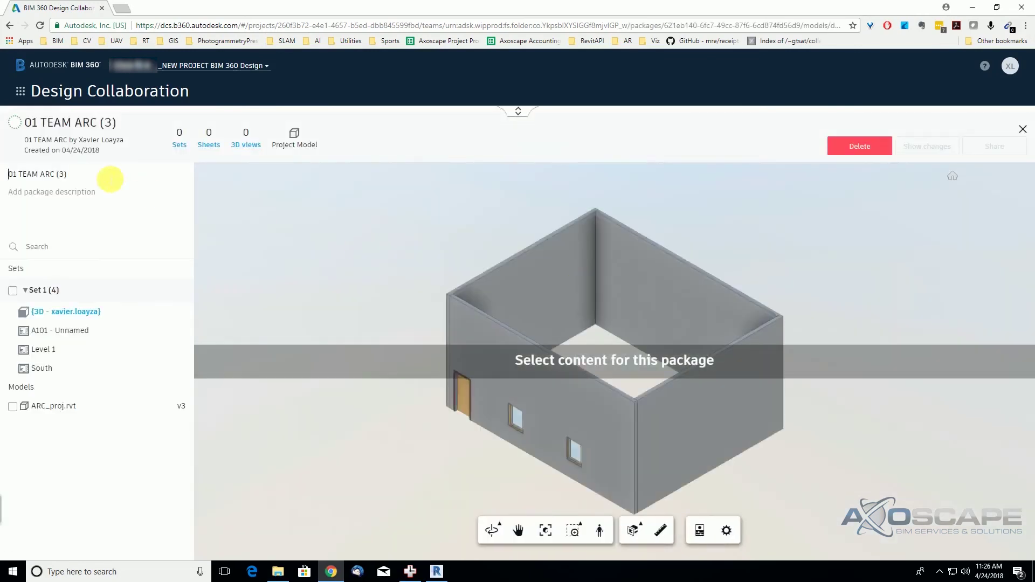
{"action": "double_click", "coordinate": [62, 174]}
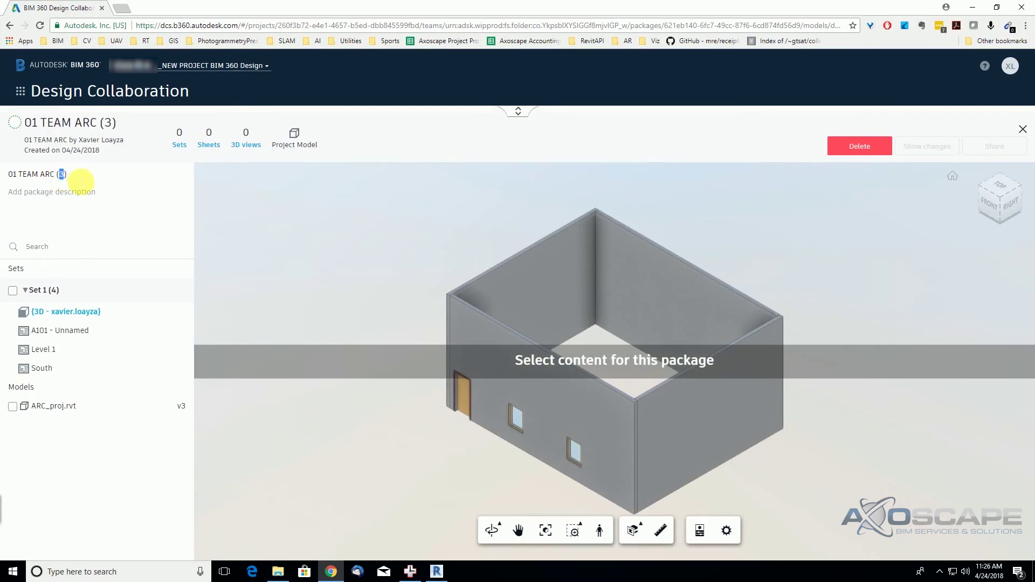
{"action": "type", "text": "1120"}
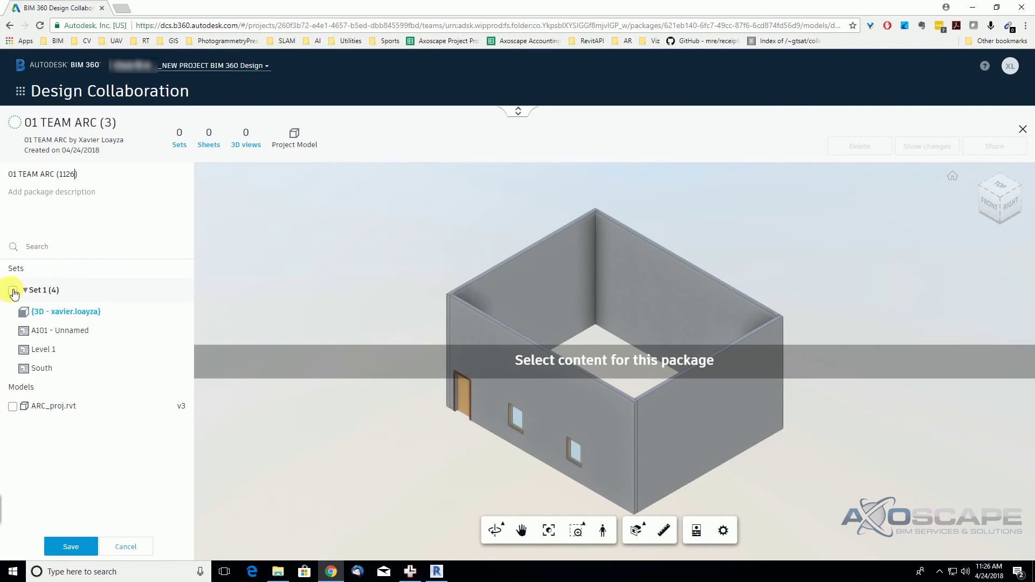
Include Set 1 with its 3 sheets and 1 3D view, then save the package
{"action": "left_click", "coordinate": [12, 291]}
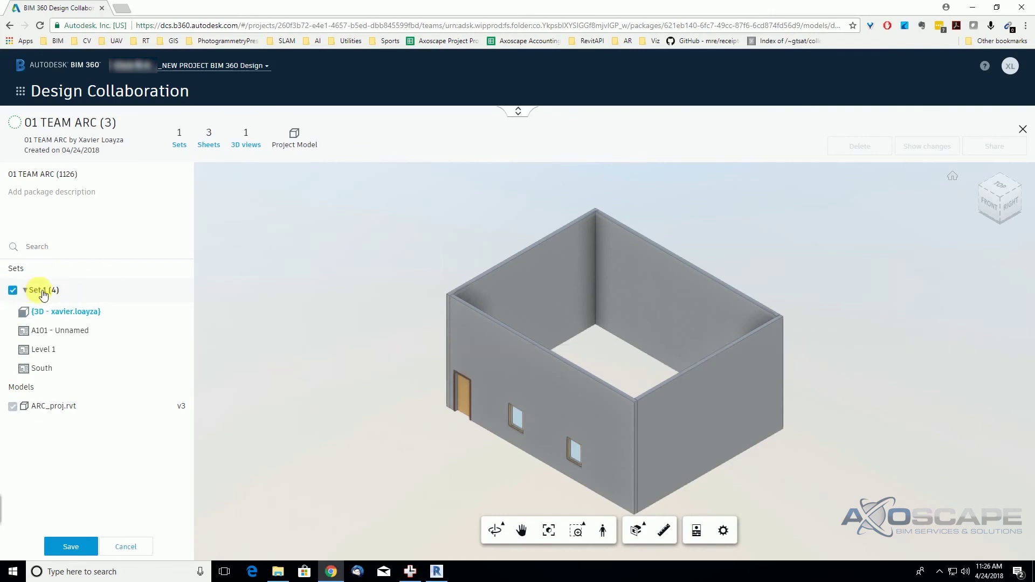
{"action": "left_click", "coordinate": [13, 290]}
{"action": "left_click", "coordinate": [13, 406]}
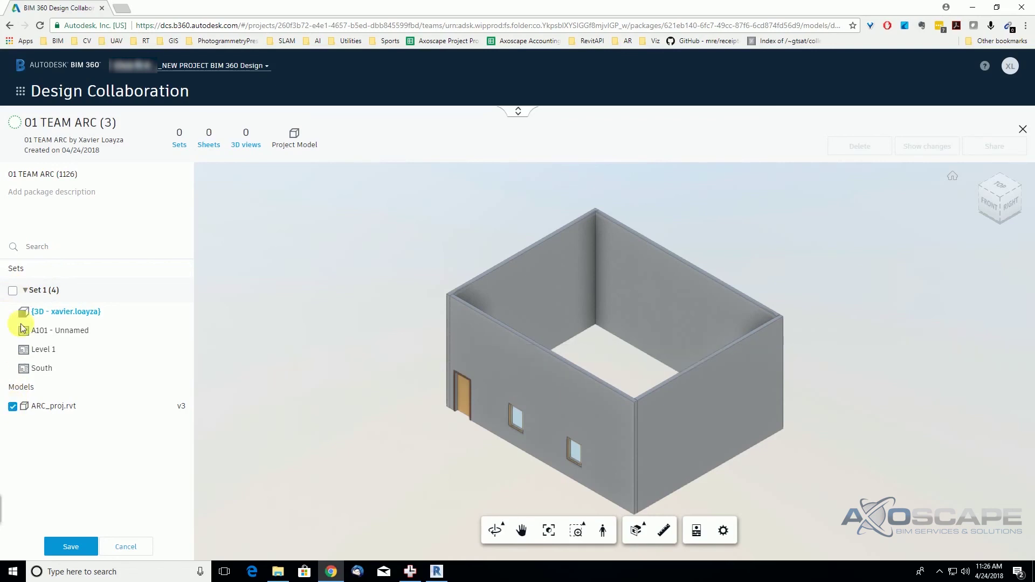
{"action": "left_click", "coordinate": [13, 290]}
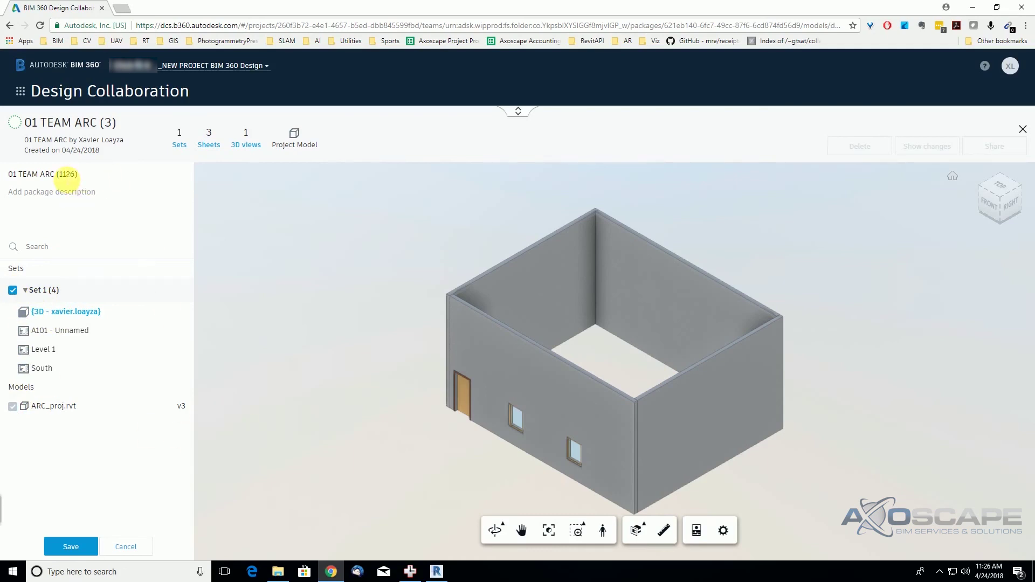
{"action": "double_click", "coordinate": [67, 174]}
{"action": "left_click", "coordinate": [62, 194]}
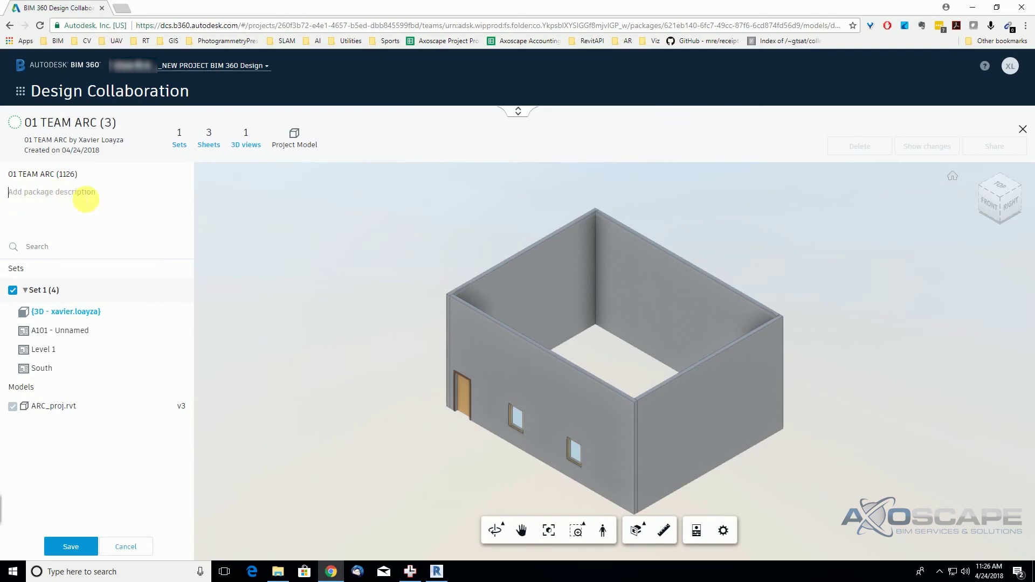
{"action": "left_click", "coordinate": [70, 547]}
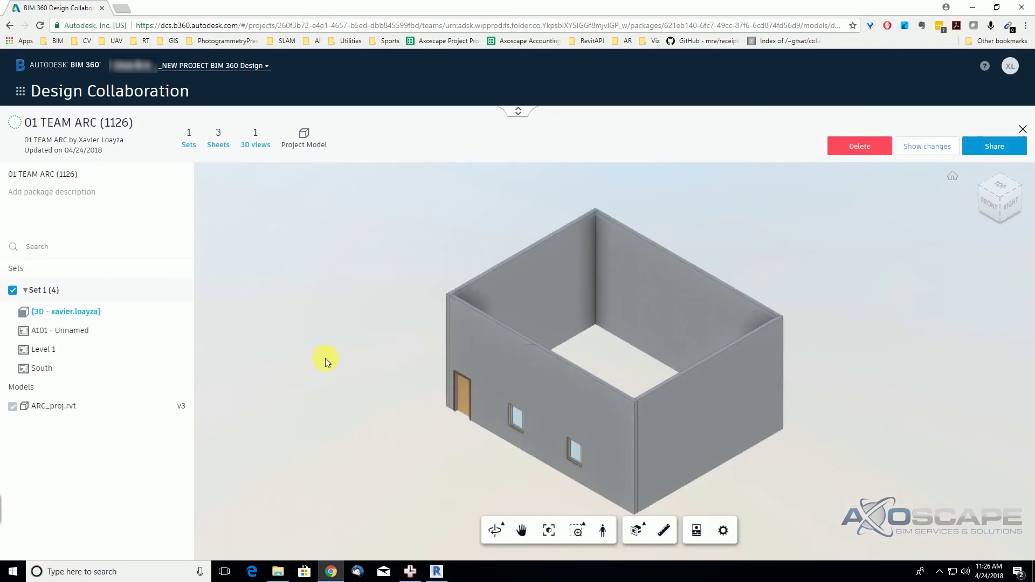
Share package 01 TEAM ARC (1126) with the project and confirm it on the team timeline
{"action": "left_click", "coordinate": [994, 151]}
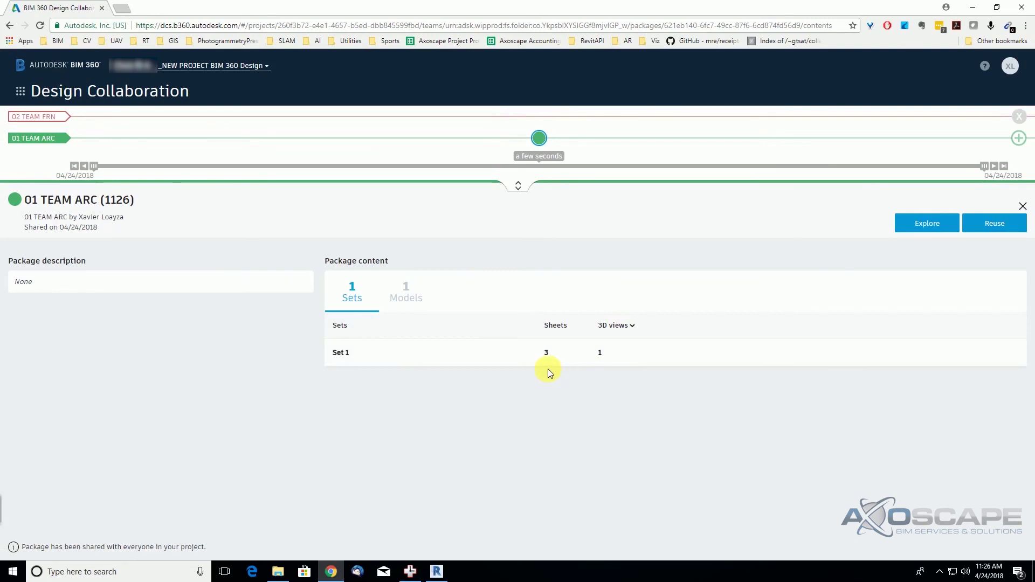
{"action": "mouse_move", "coordinate": [536, 140]}
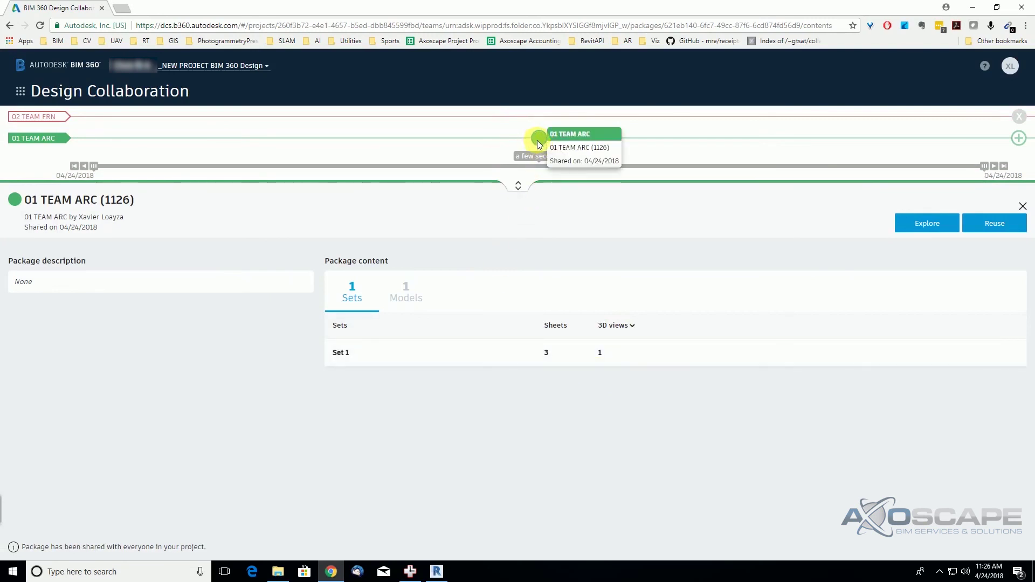